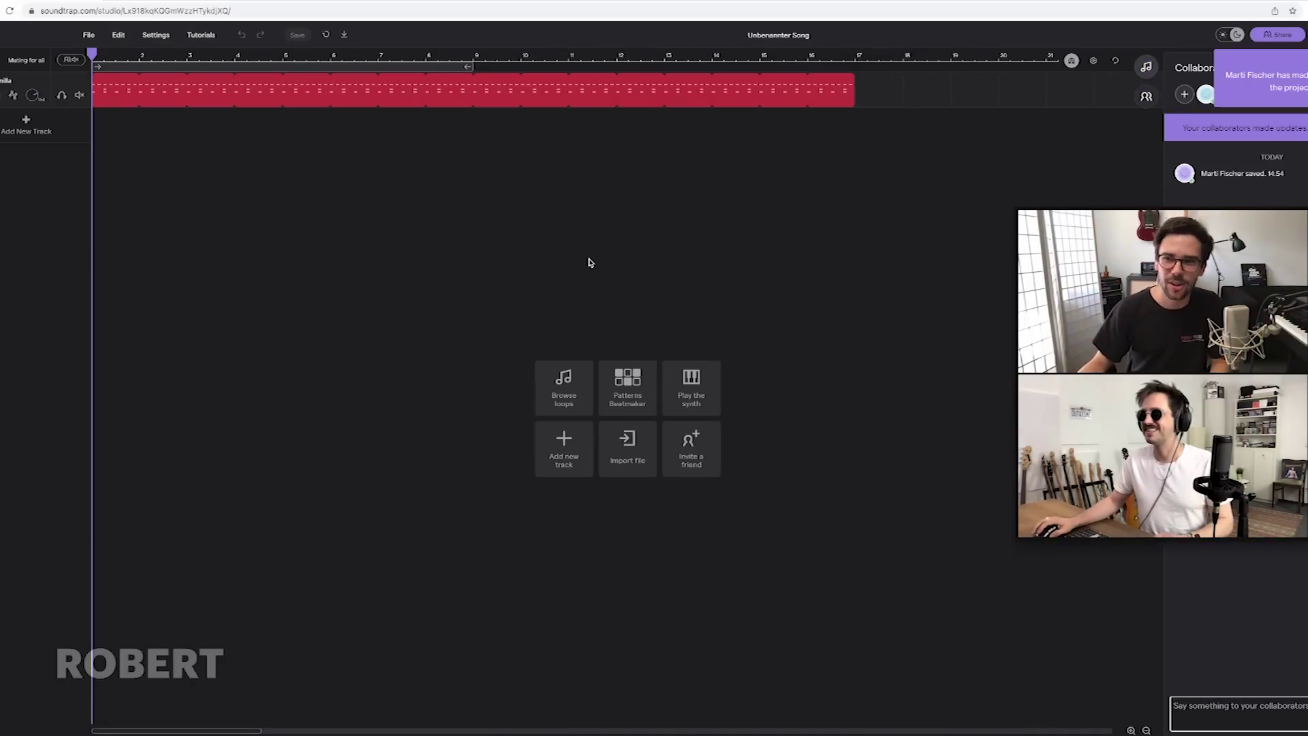
Add a Guitar/Bass amp track and give it the Clean preset from the bass amp presets
key("space")
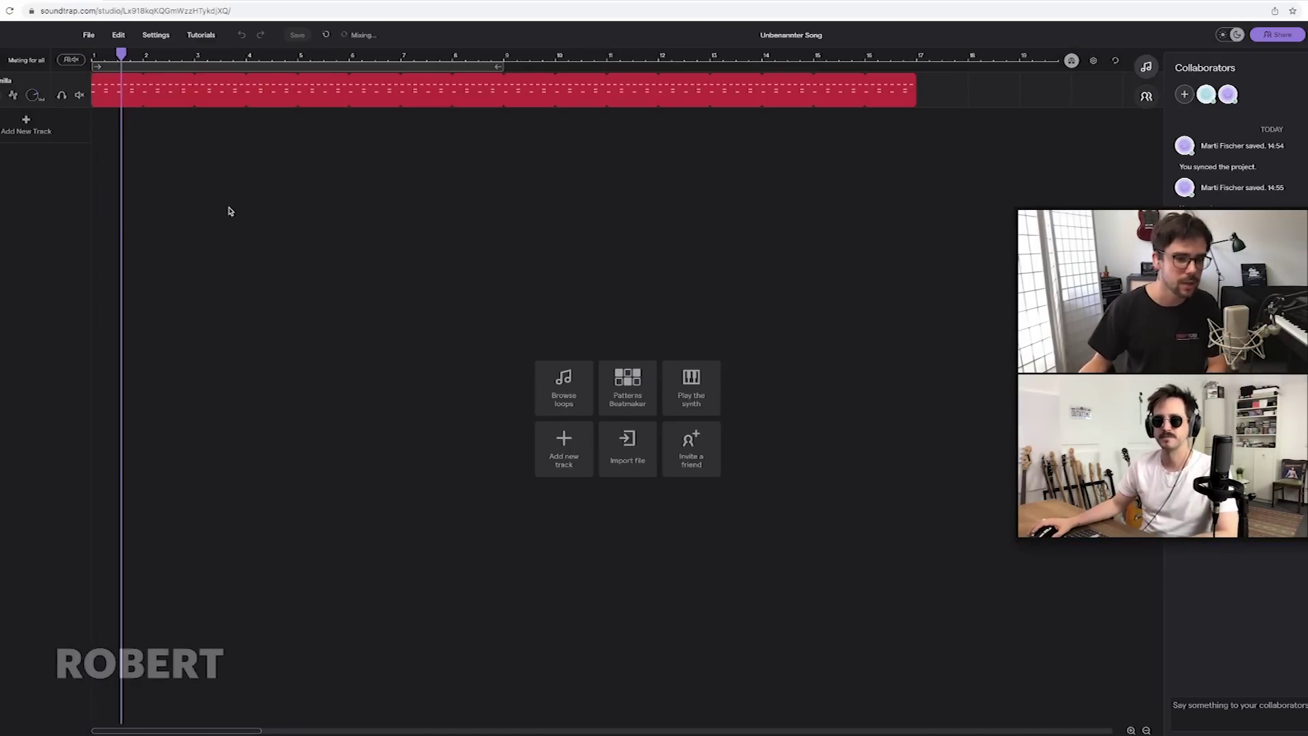
left_click(25, 124)
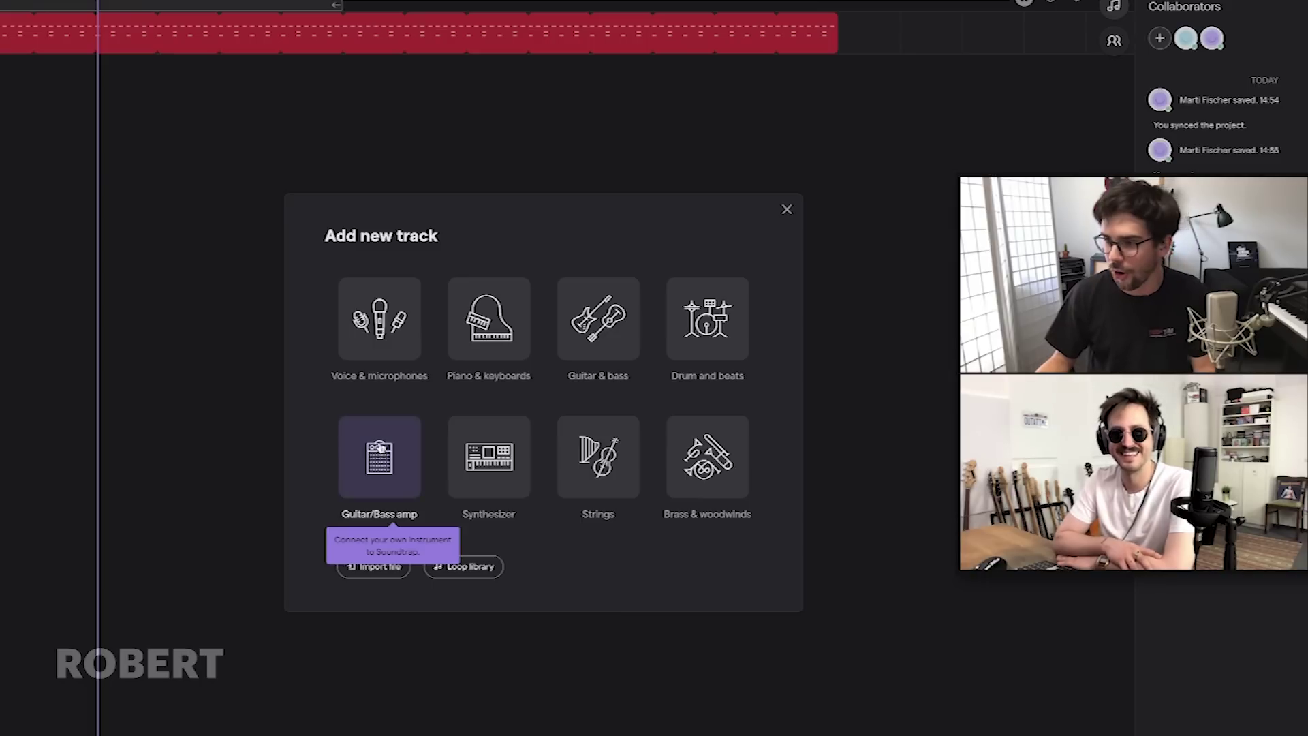
left_click(381, 447)
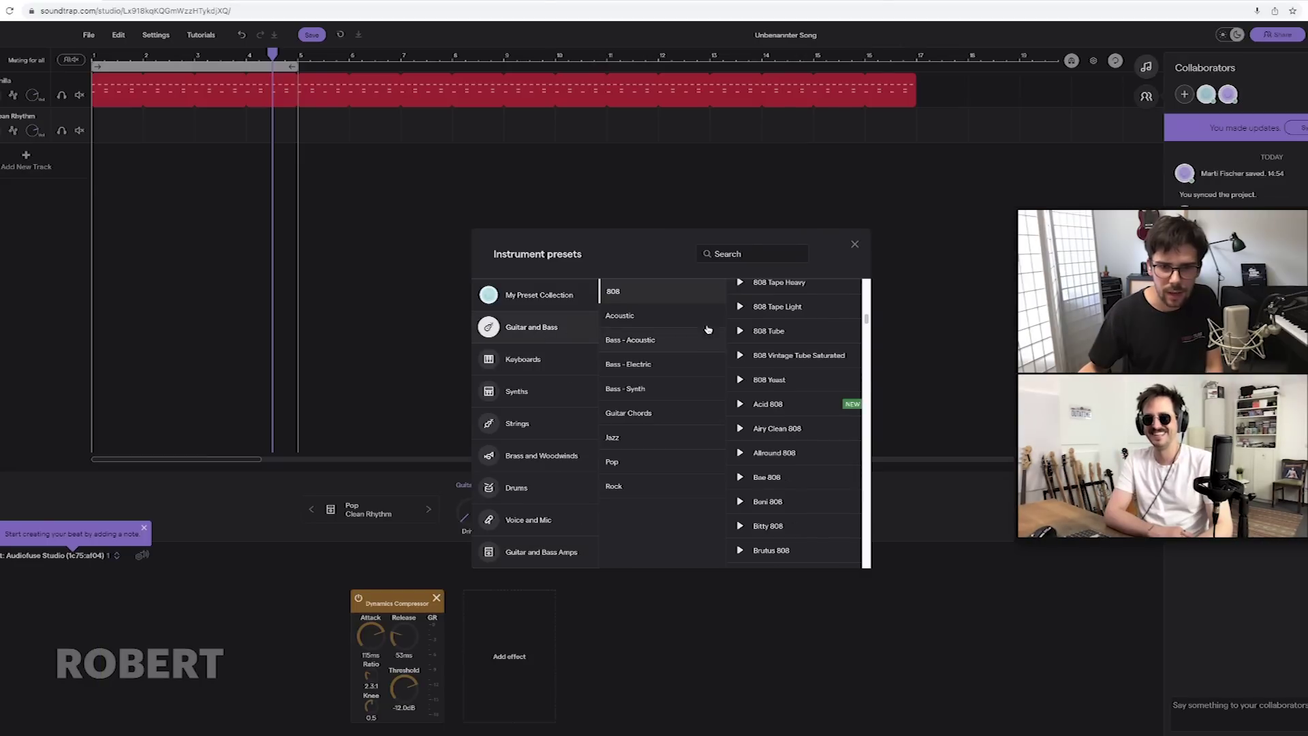
left_click(649, 368)
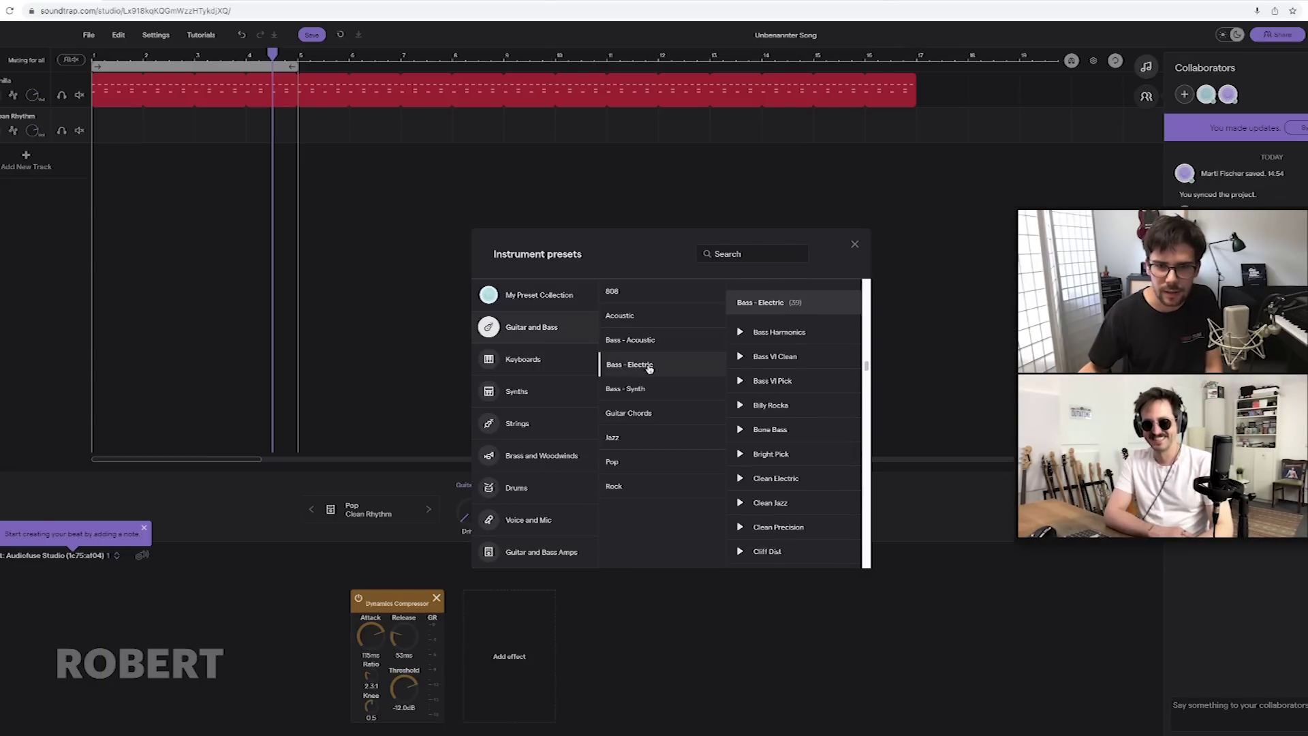
left_click(557, 555)
left_click(612, 291)
left_click(386, 242)
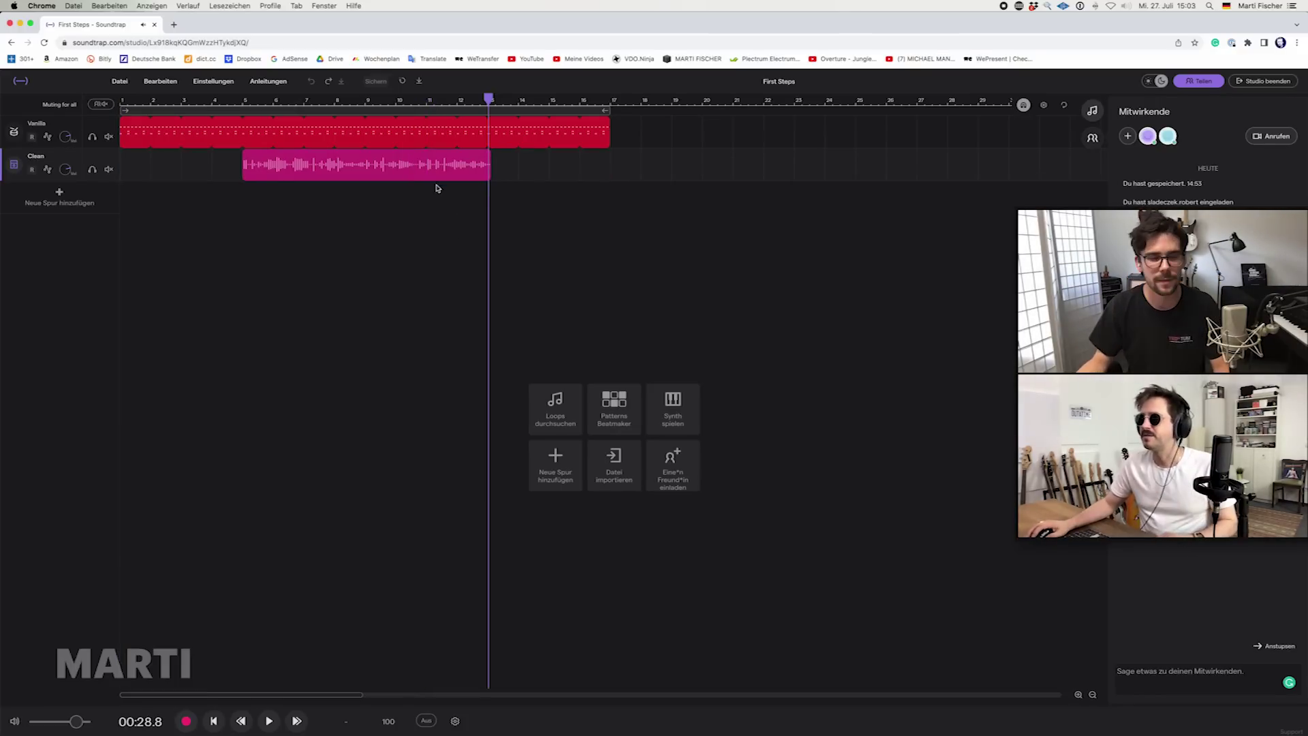
Repeat the bass recording along the Clean track up to about bar 21 and save the project
left_click_drag(429, 101, 412, 103)
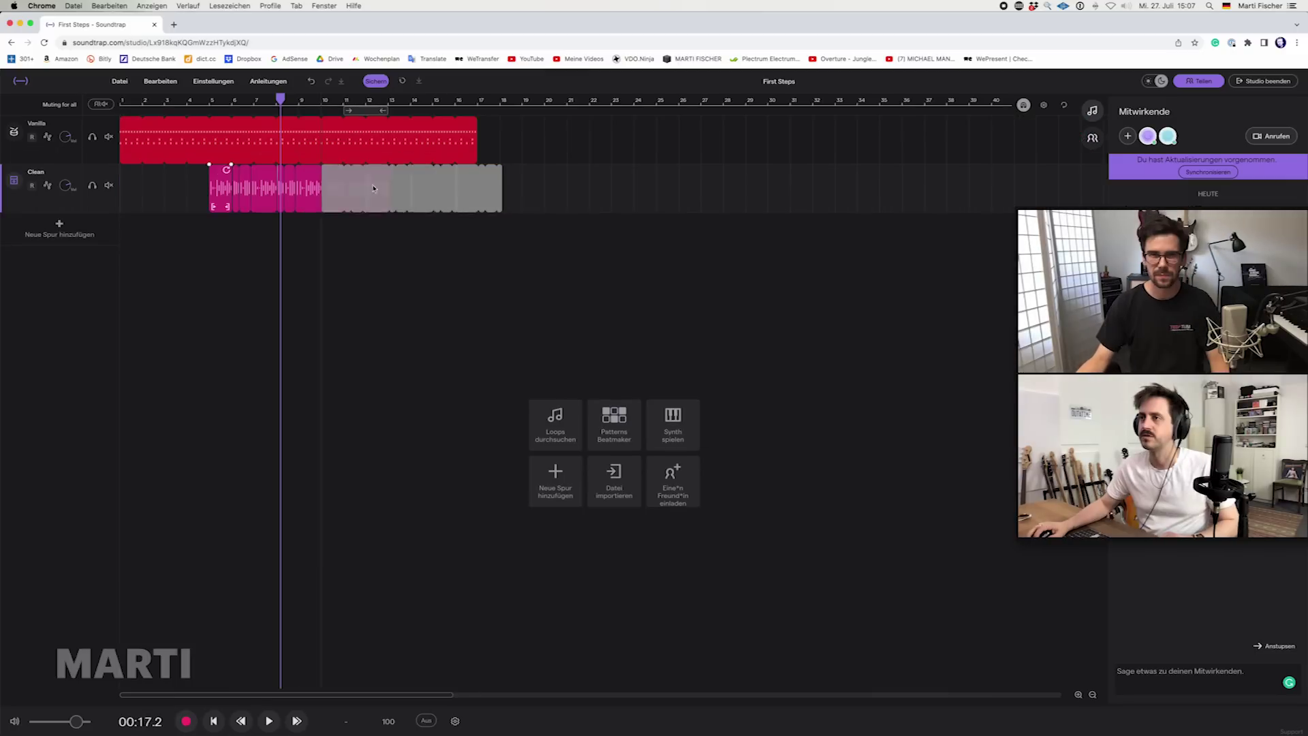
left_click_drag(346, 190, 404, 190)
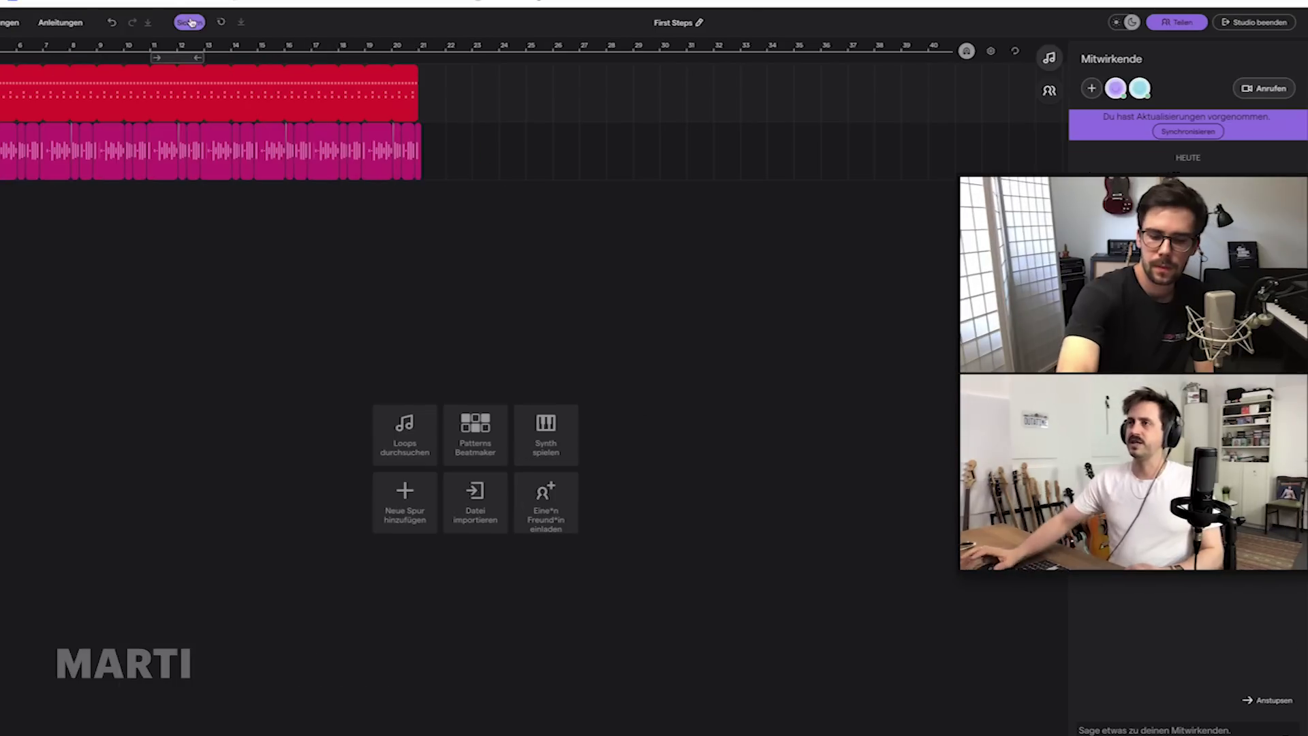
left_click(191, 22)
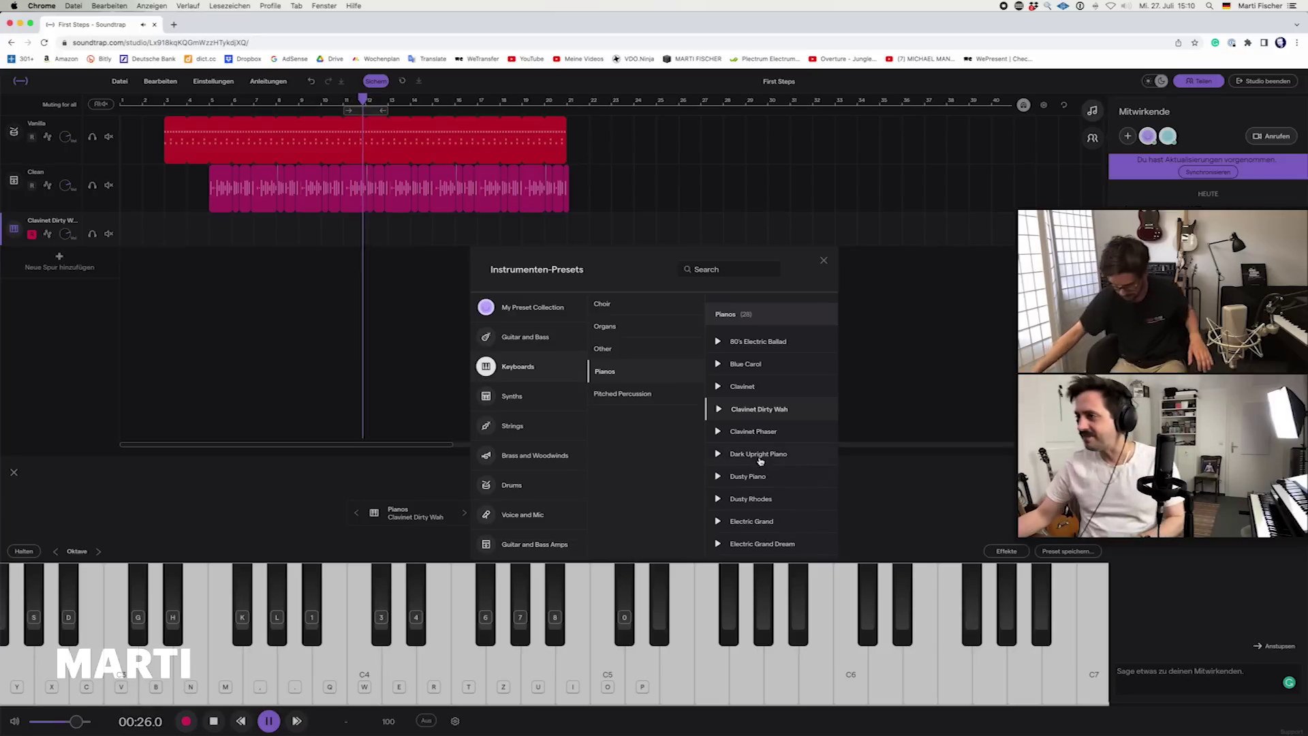
Give the new keyboard track the Wurly piano preset and copy its recorded chord region to bar 5
scroll(765, 509, "down", 5)
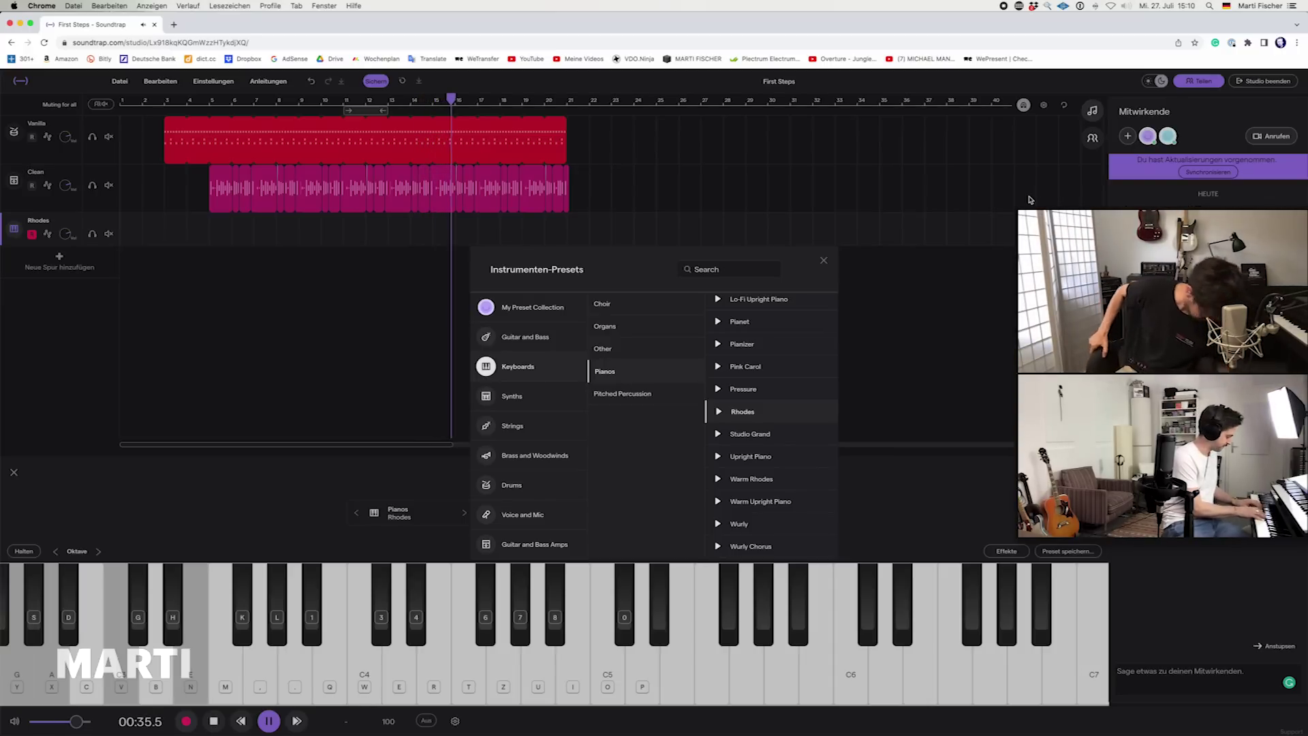
left_click(440, 287)
key("space")
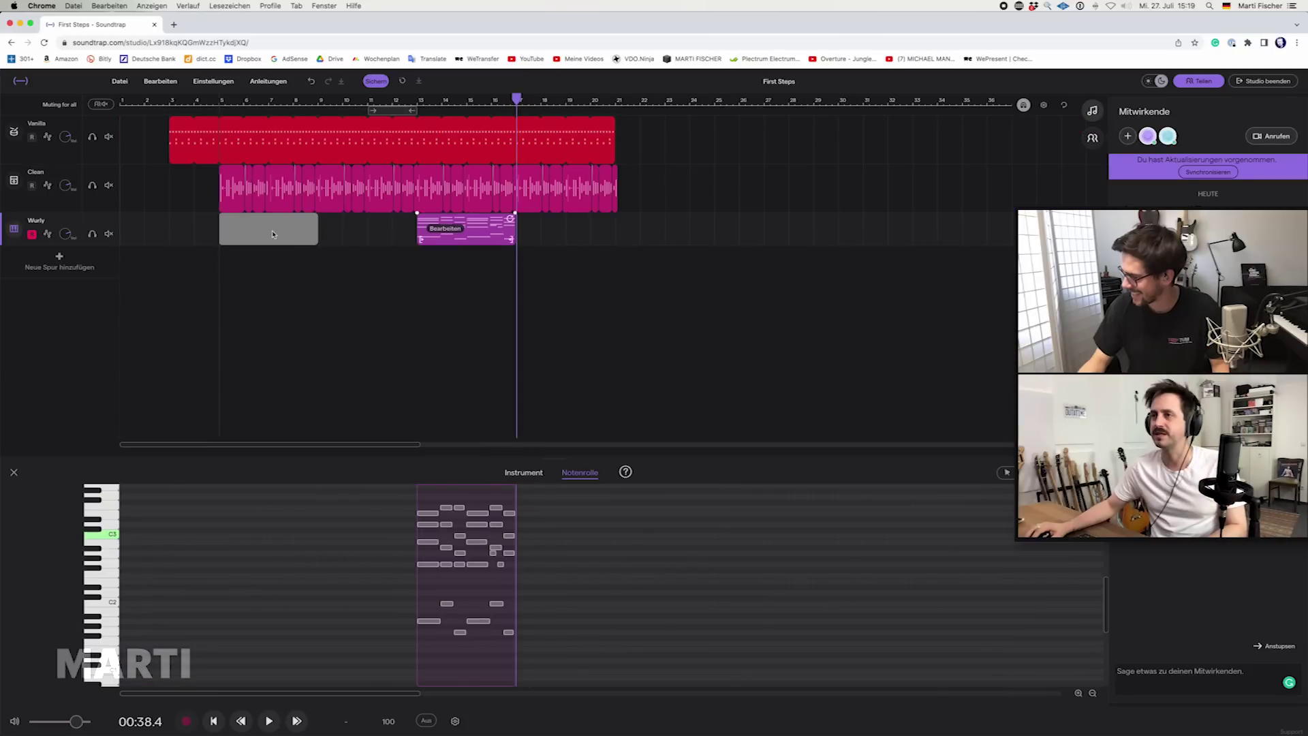
key("Delete")
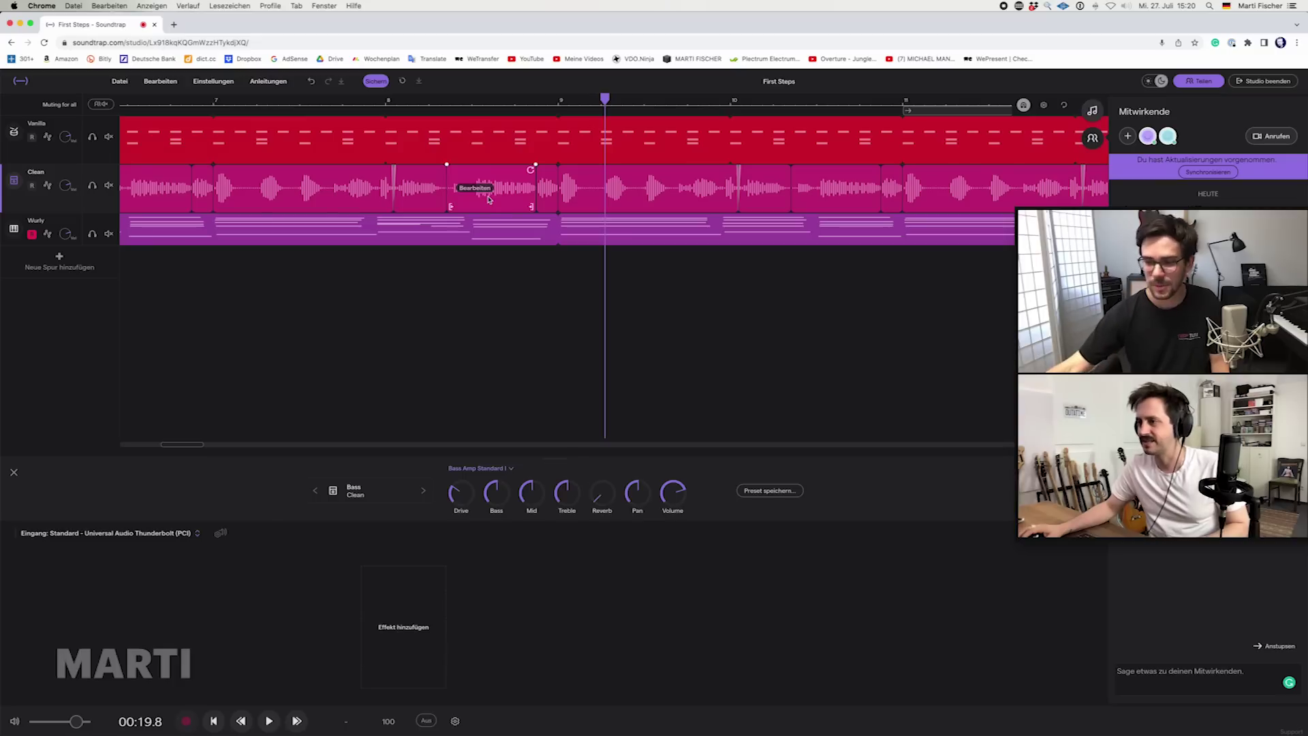
Raise the pitch of the bass region just before bar 9 by +1
right_click(485, 209)
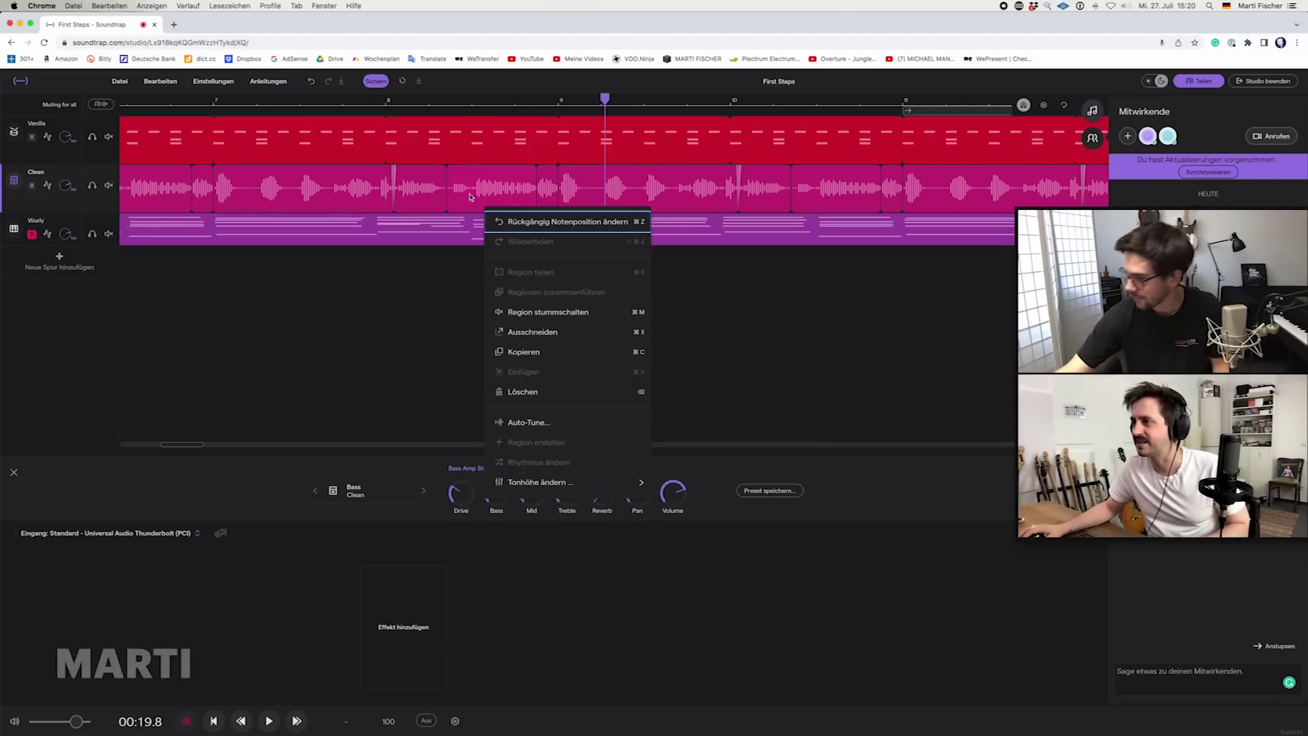
mouse_move(546, 485)
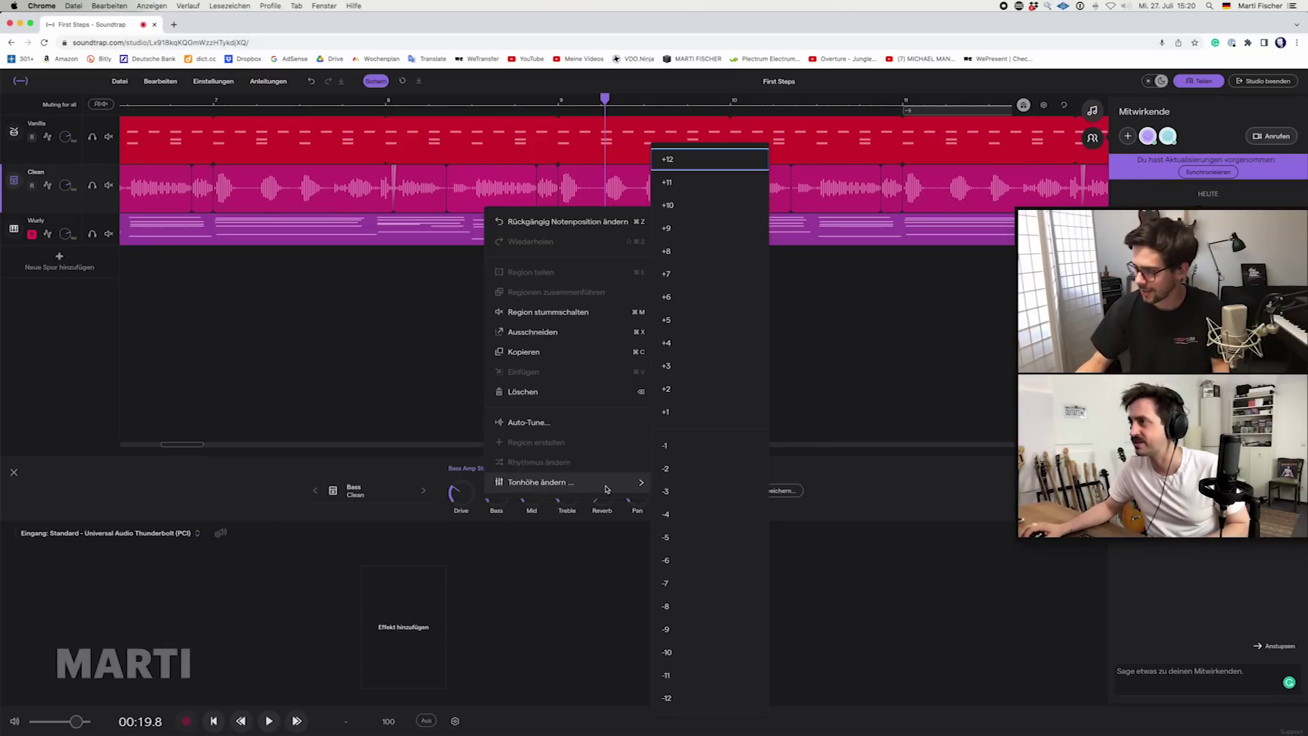
left_click(685, 406)
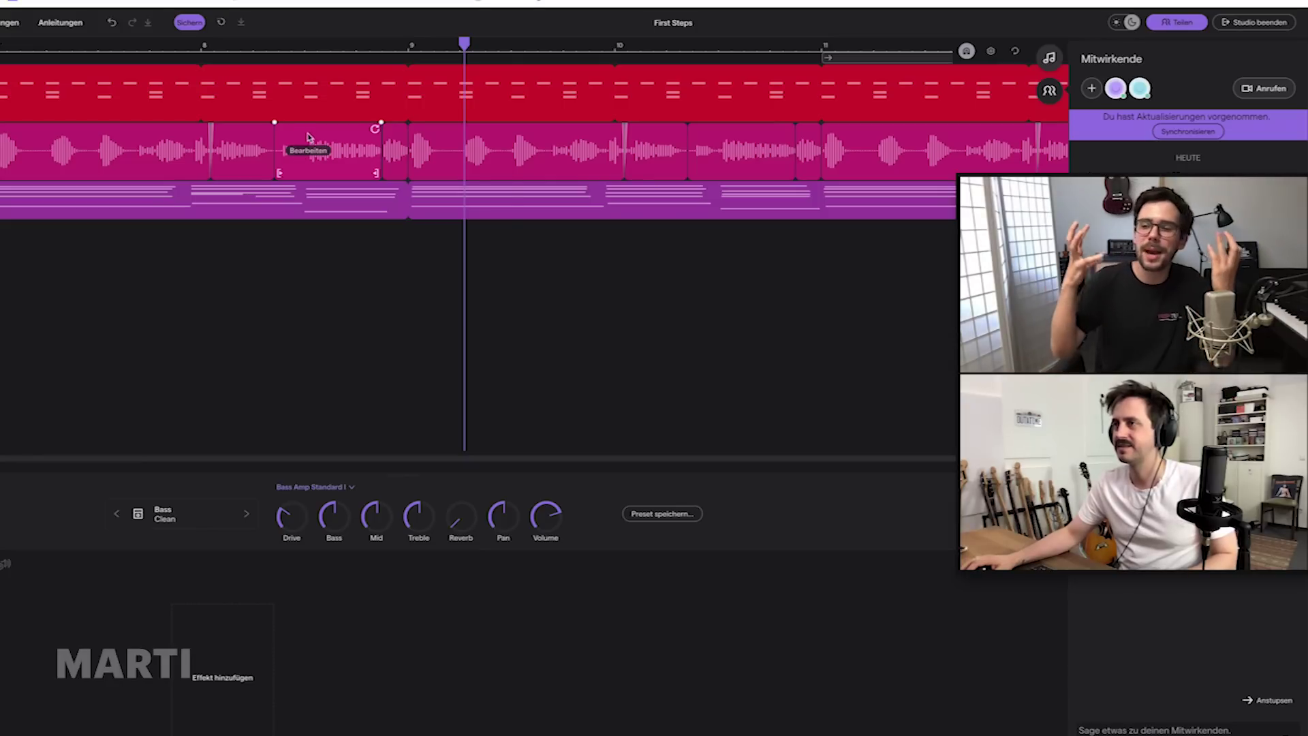
Split the bass region just before bar 9 at the playhead and save the project
right_click(306, 157)
left_click(385, 244)
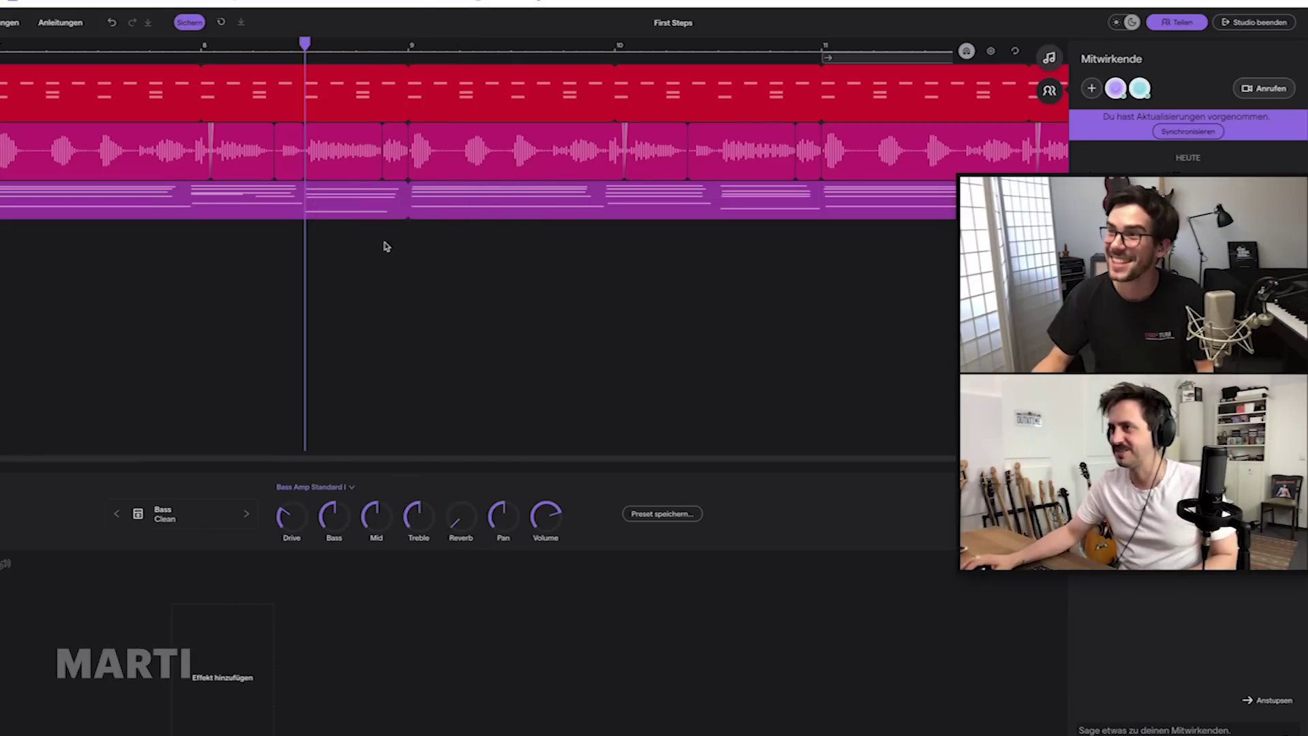
right_click(325, 167)
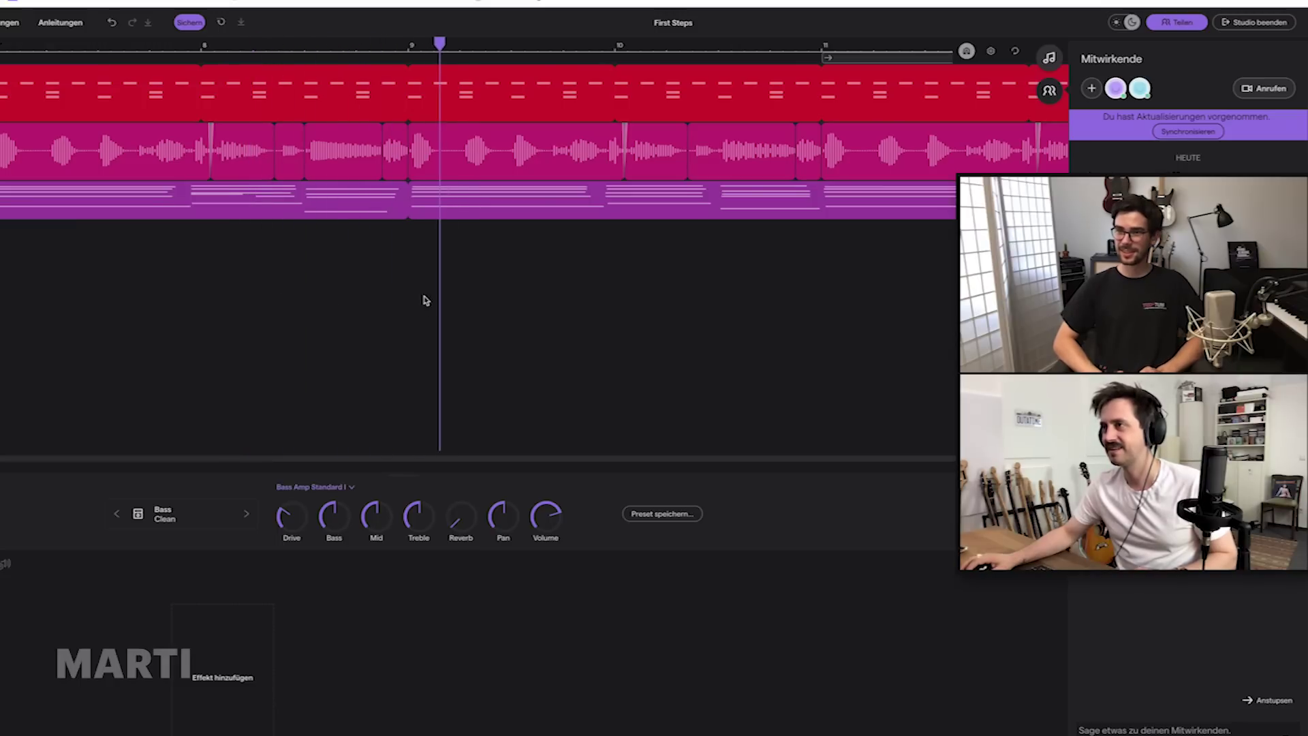
left_click(192, 24)
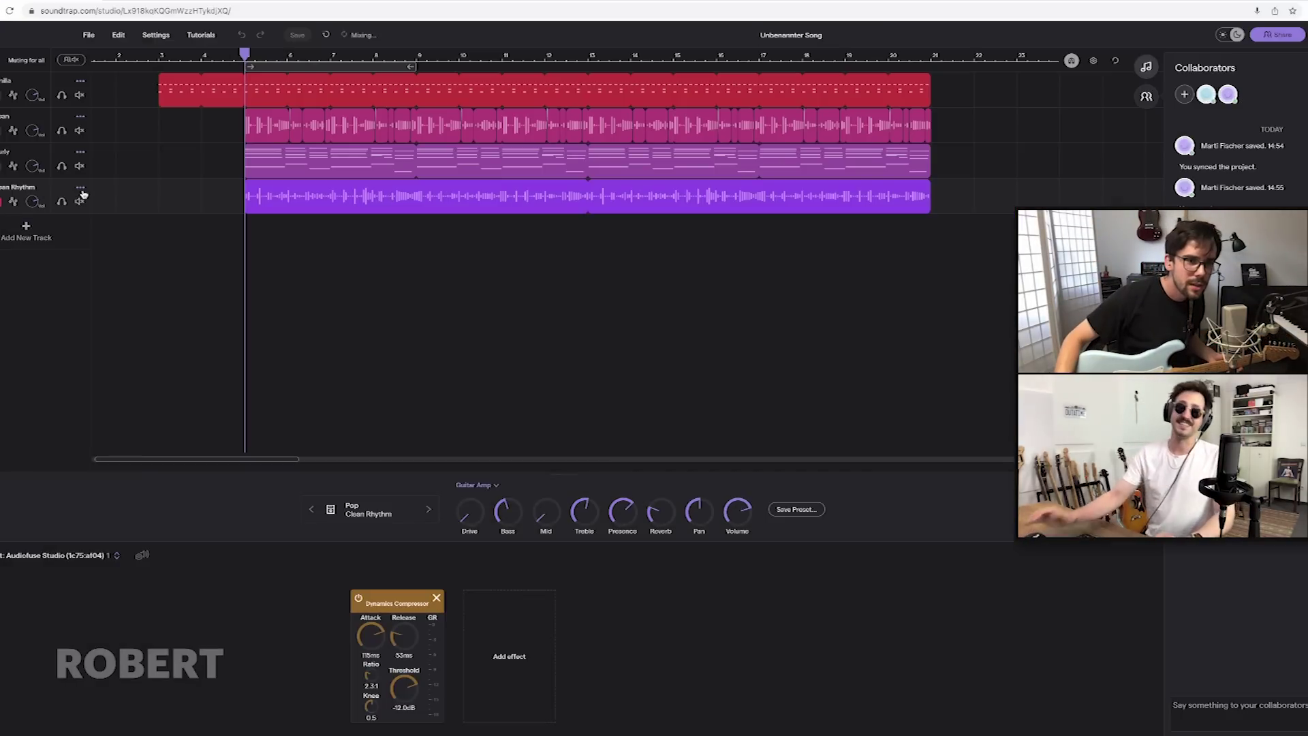
Duplicate the Clean Rhythm guitar track and synchronize the collaborator's changes into the project
right_click(82, 192)
left_click(136, 265)
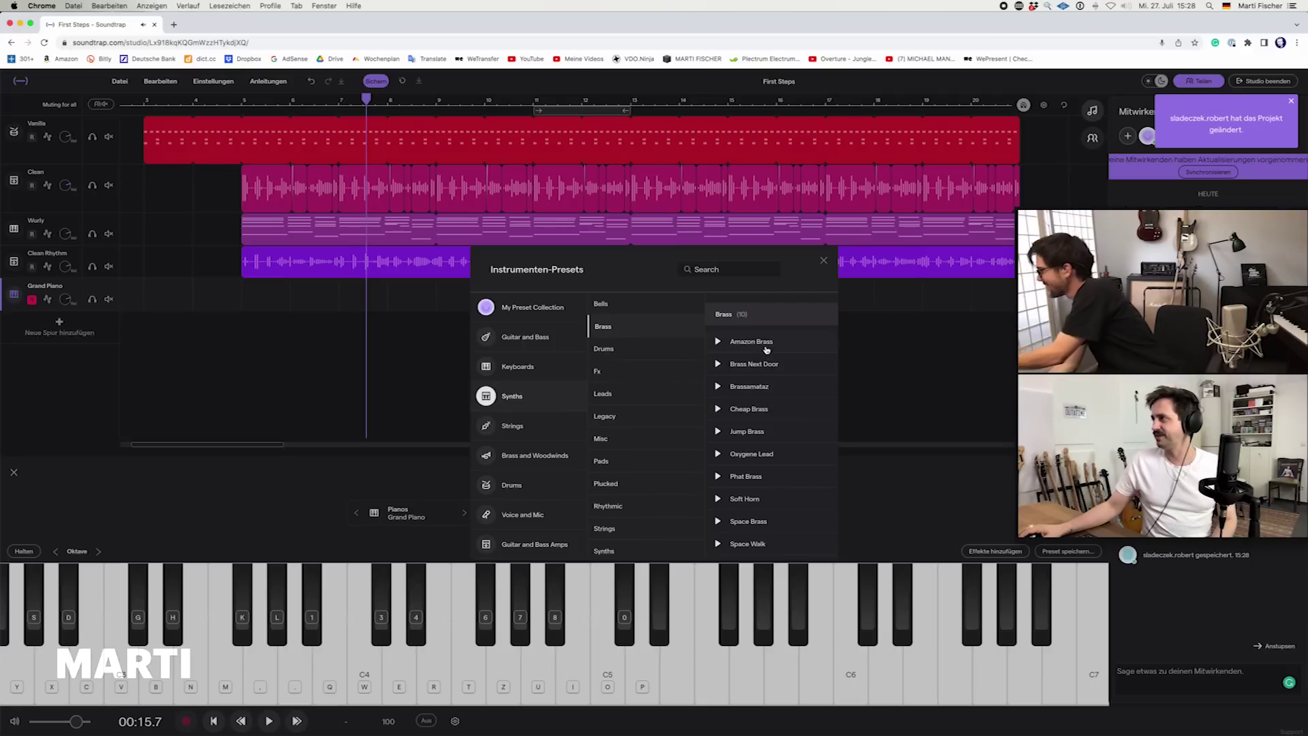
left_click(1209, 173)
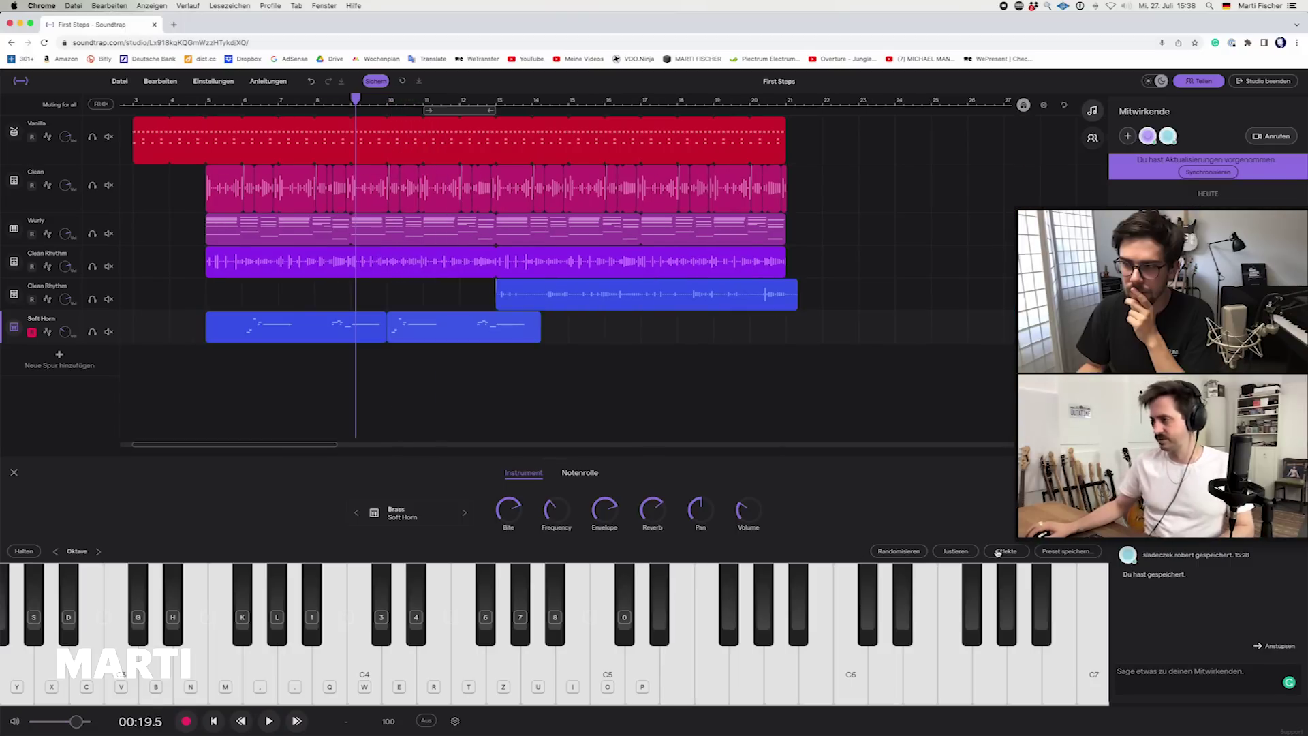
Add Chorus and Stereo Delay effects to the Soft Horn track and move its first region's second phrase about an octave lower in the piano roll
left_click(1001, 551)
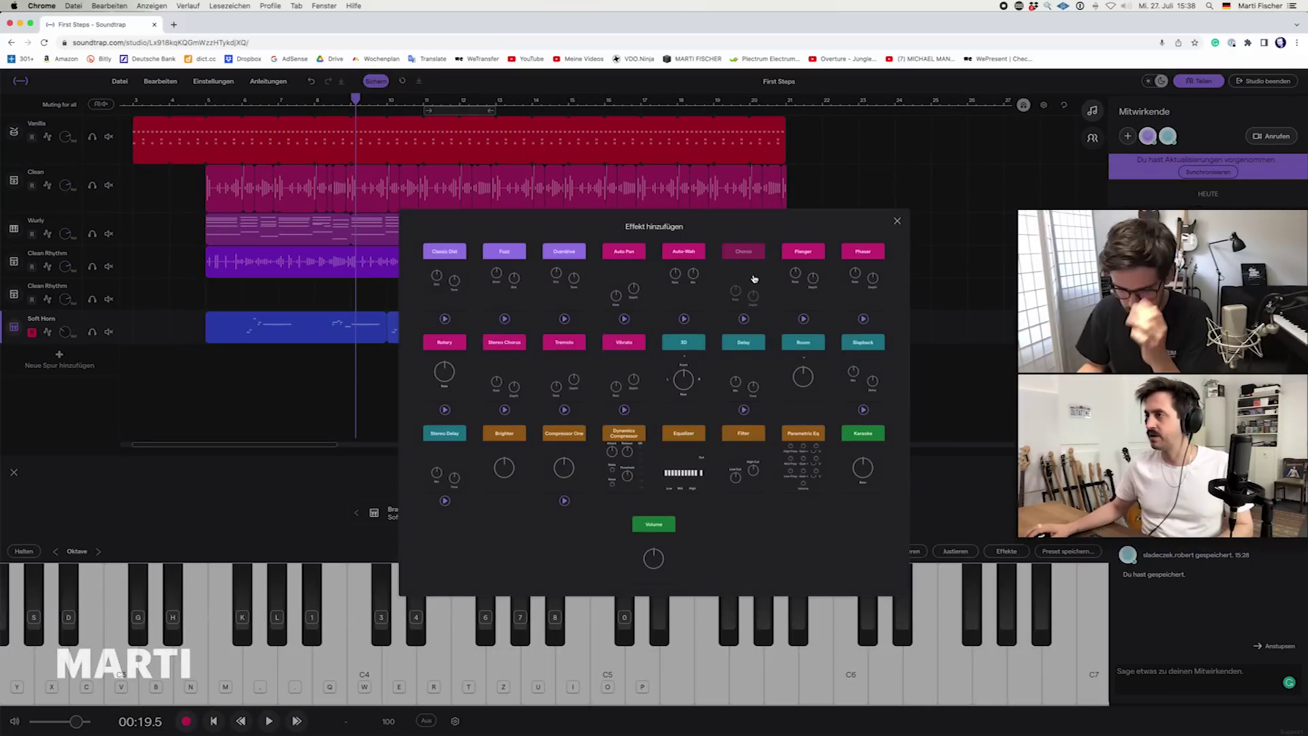
left_click(743, 252)
key("space")
left_click(967, 553)
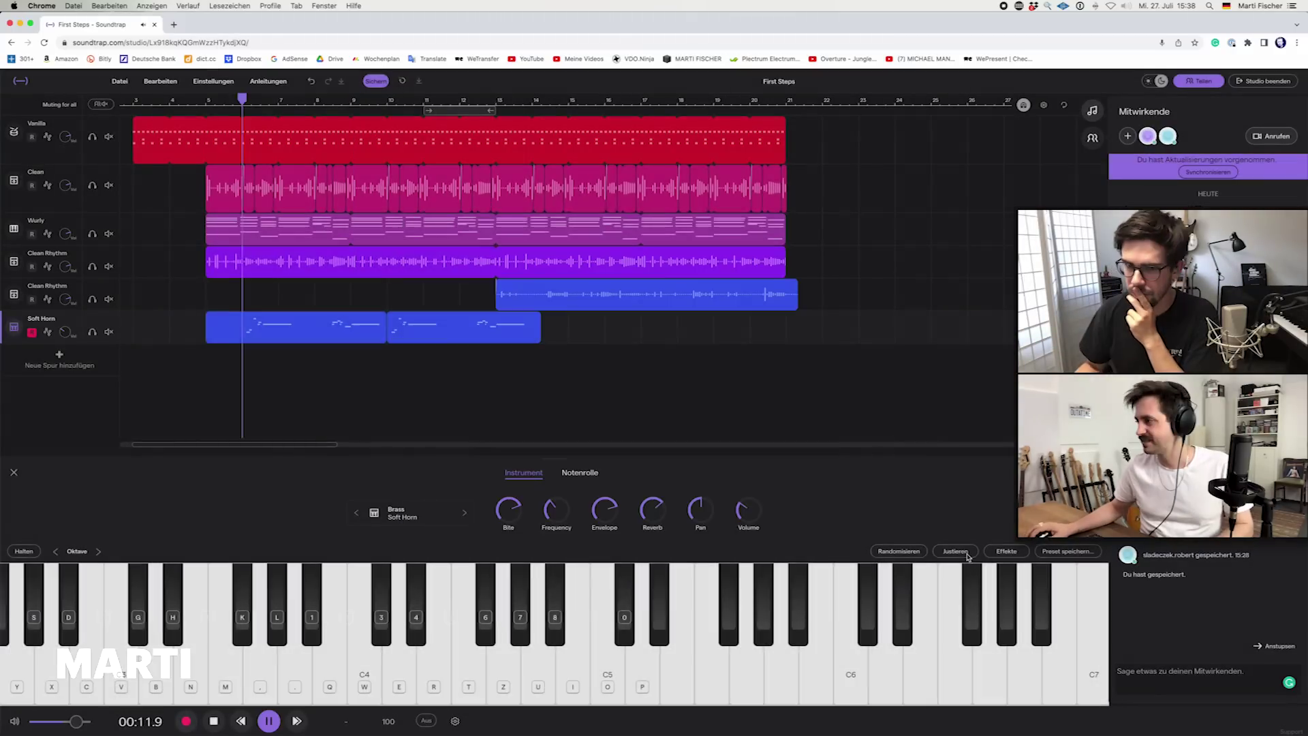
left_click(1006, 551)
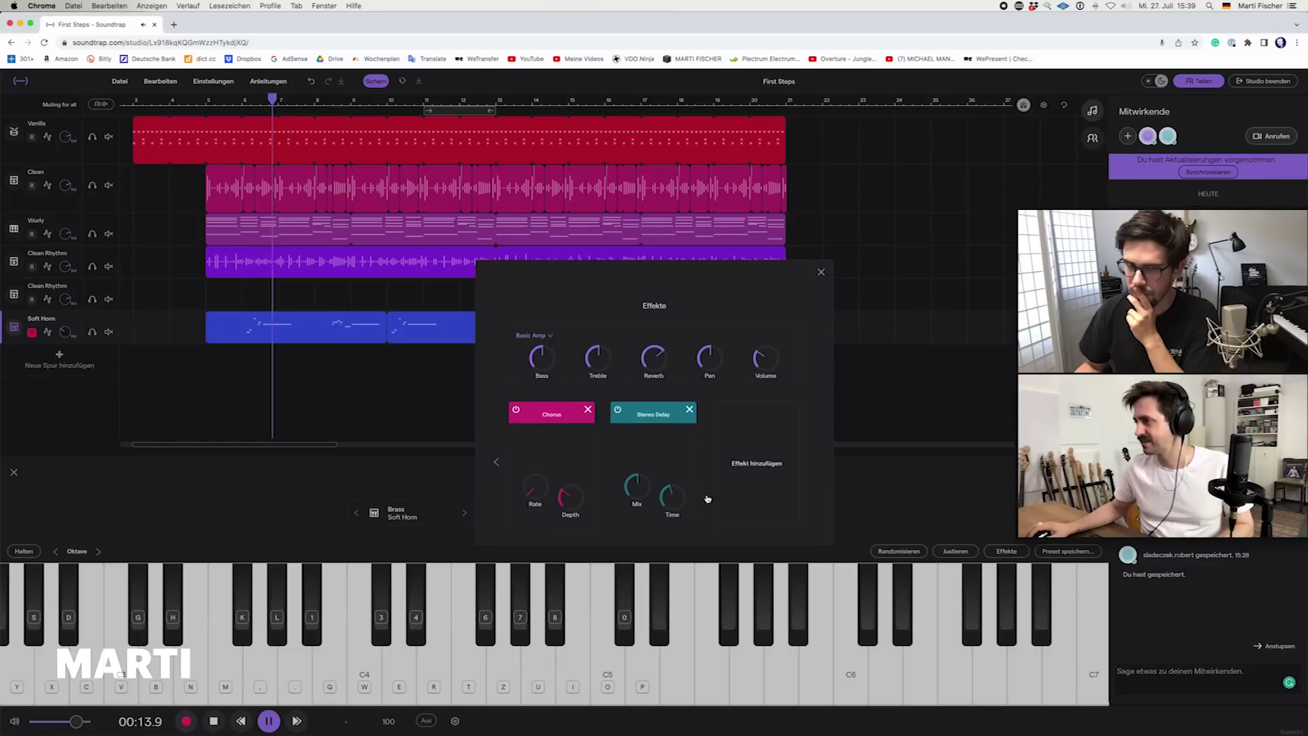
mouse_move(683, 484)
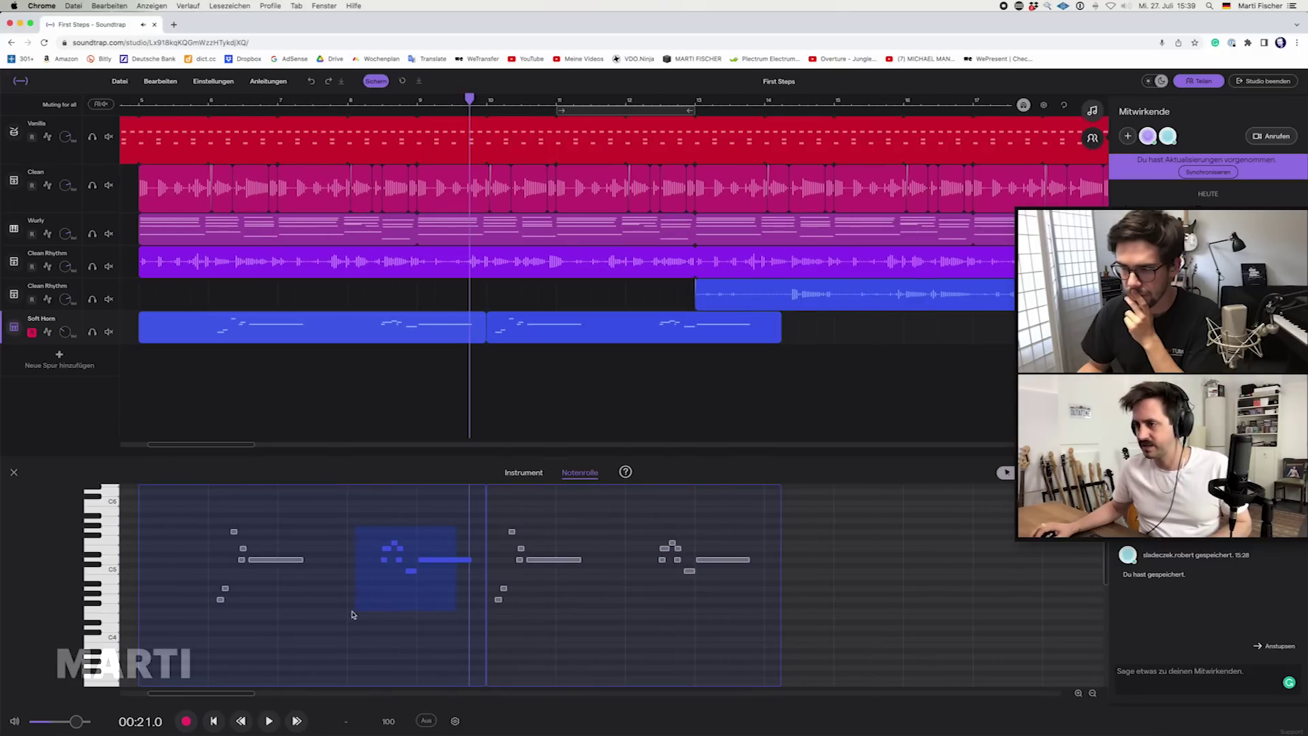
left_click_drag(393, 556, 386, 619)
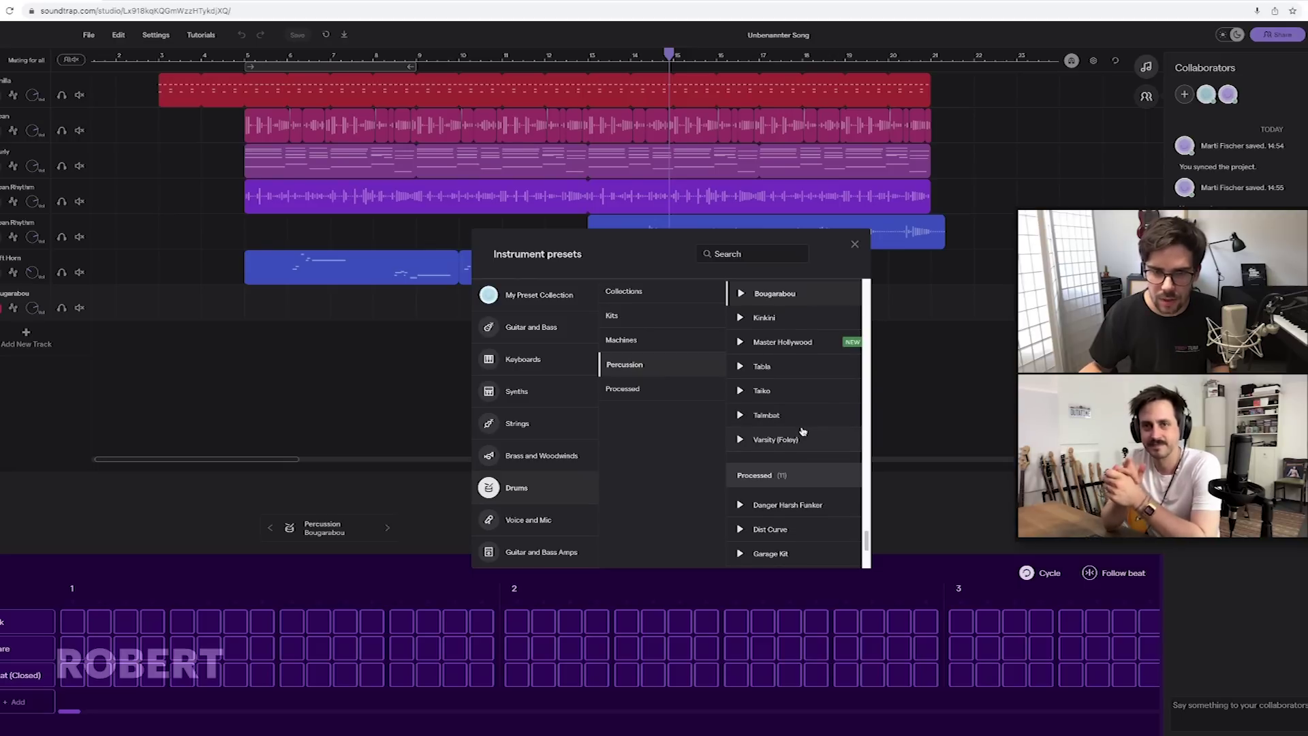
Give the new drum track the Varsity (Foley) percussion preset and add a 3D effect to it
scroll(775, 416, "down", 1)
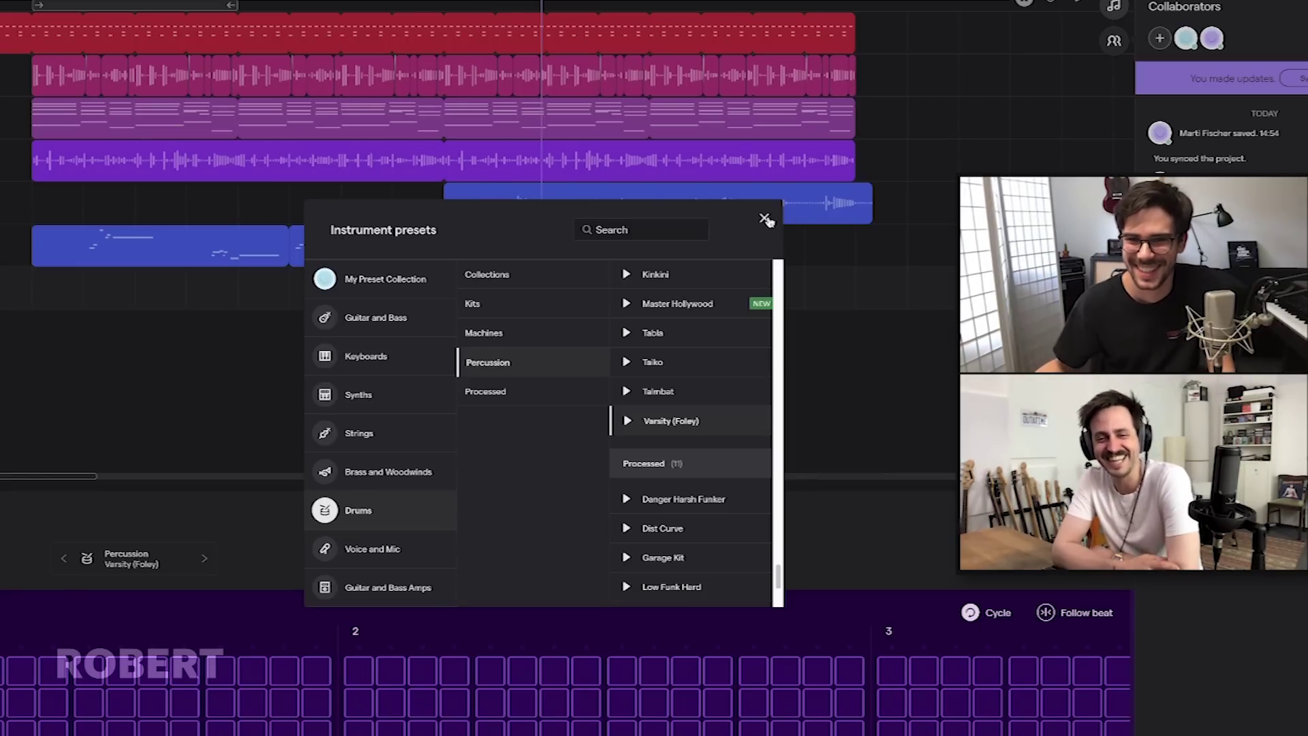
left_click(766, 219)
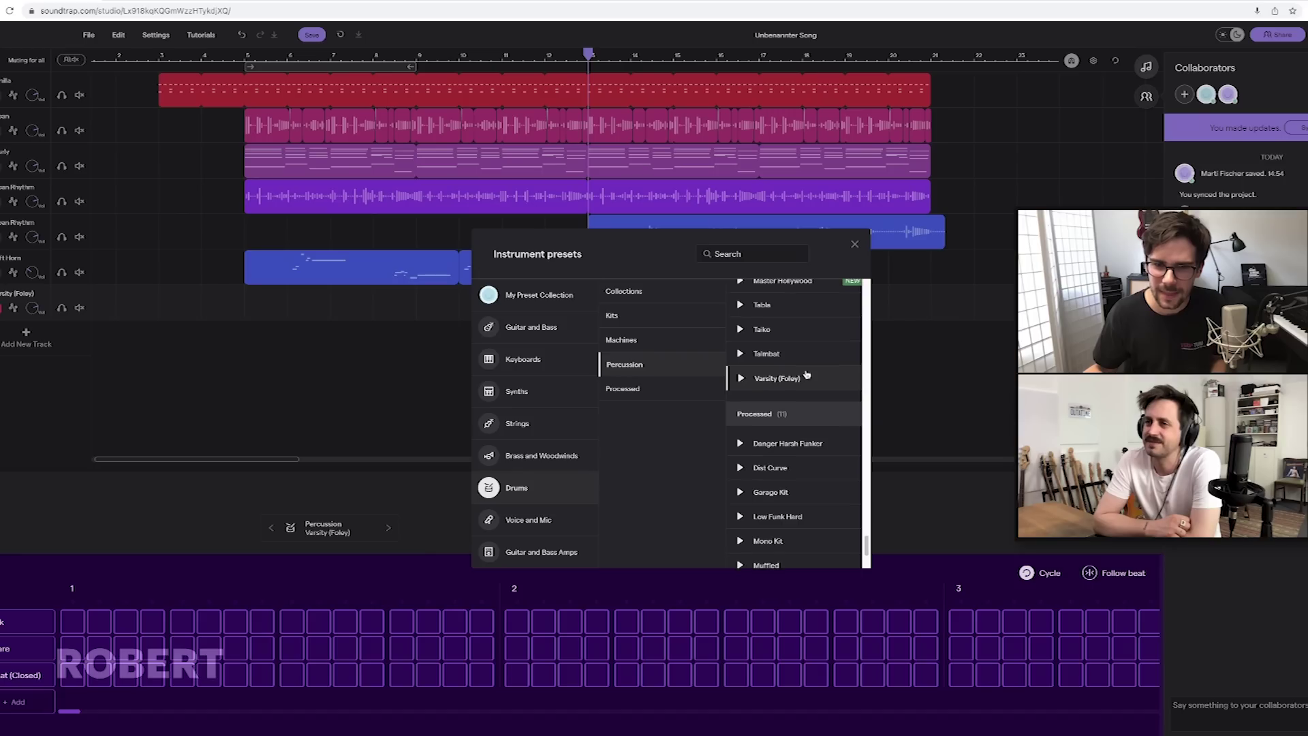
scroll(808, 368, "up", 1)
left_click(638, 67)
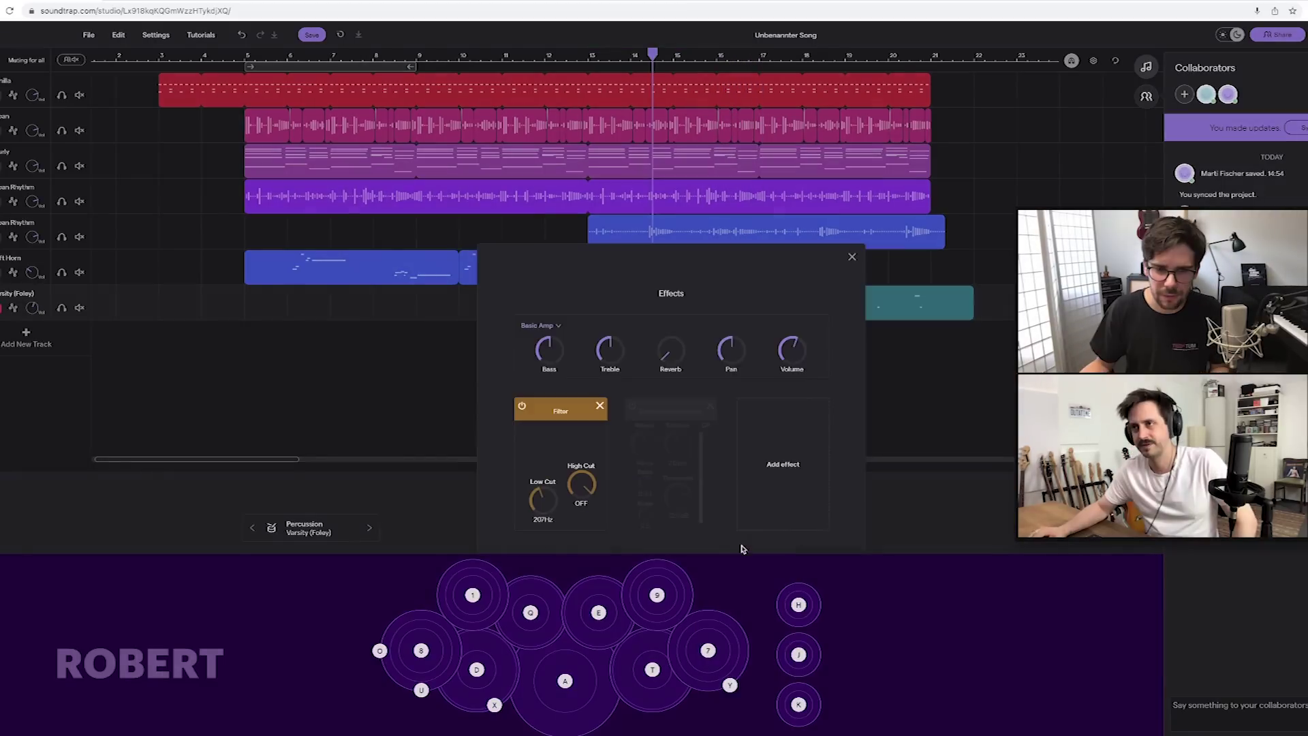
left_click(735, 521)
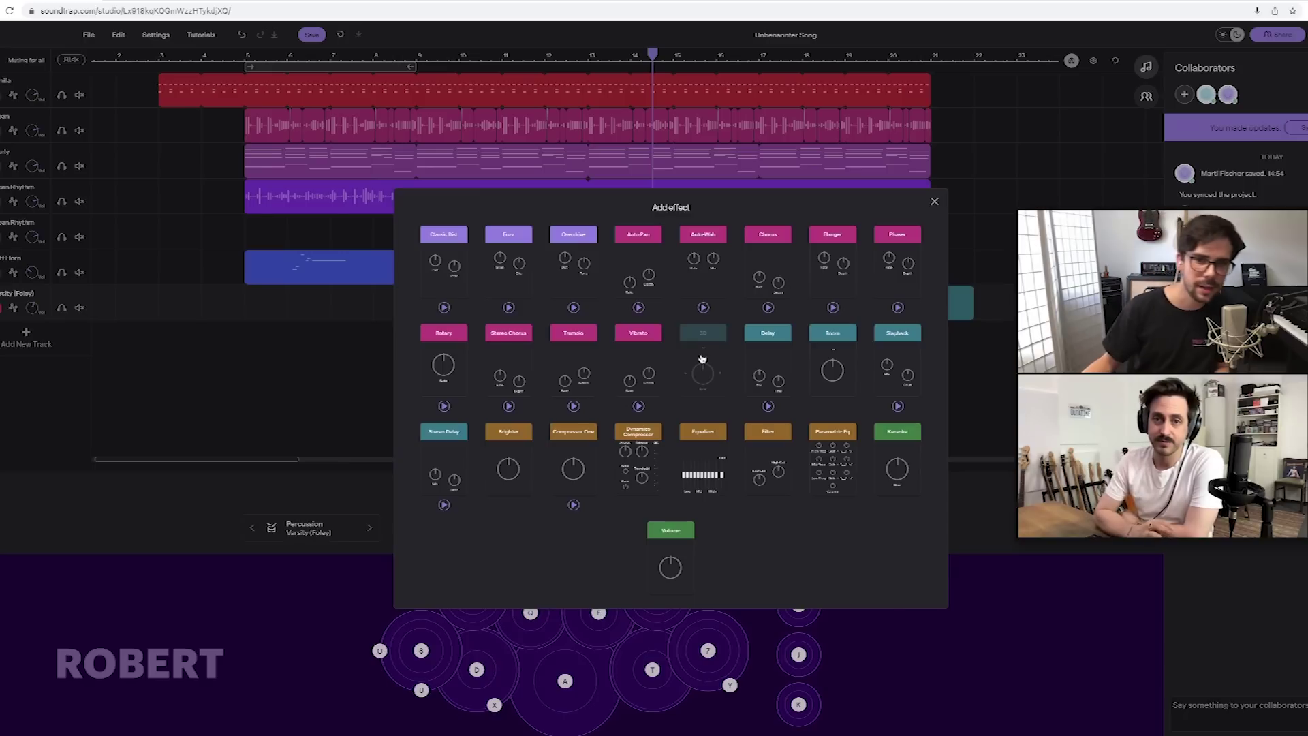
left_click(702, 359)
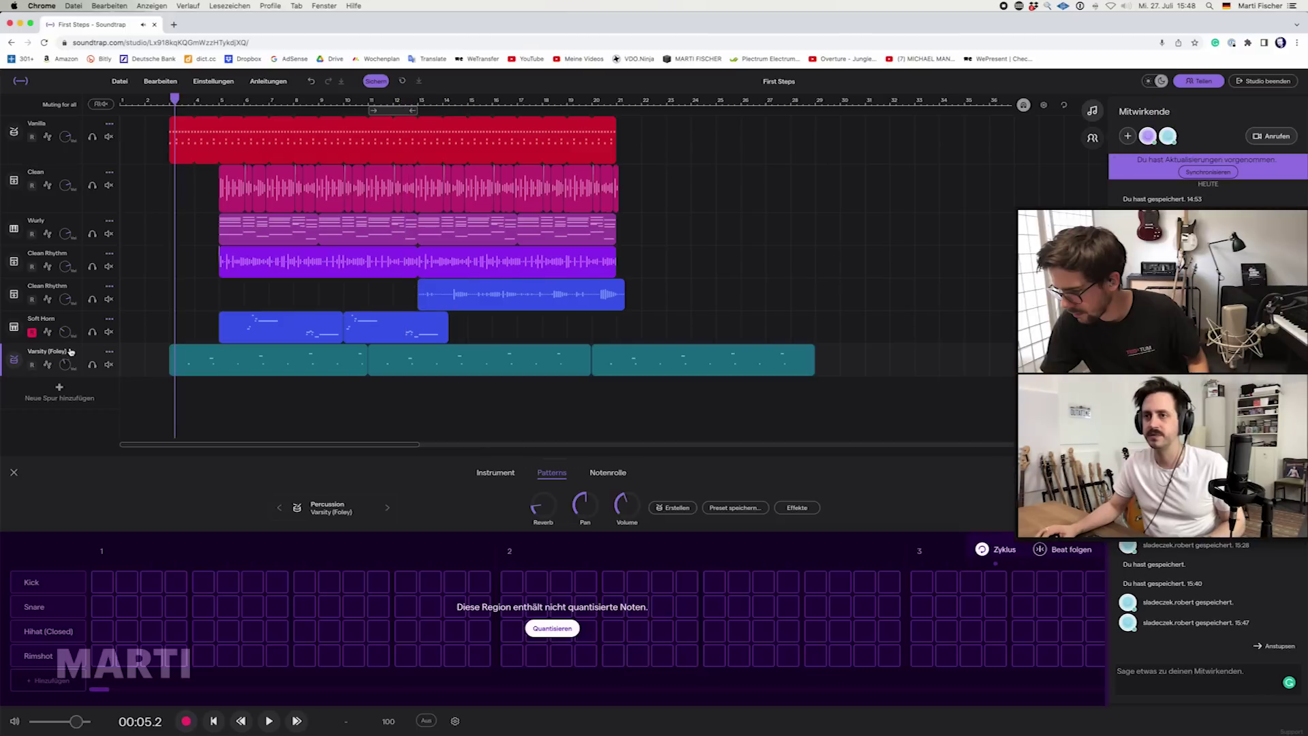
Move the Varsity (Foley) track directly beneath the Vanilla drum track and select the Vanilla track
left_click_drag(71, 344, 50, 176)
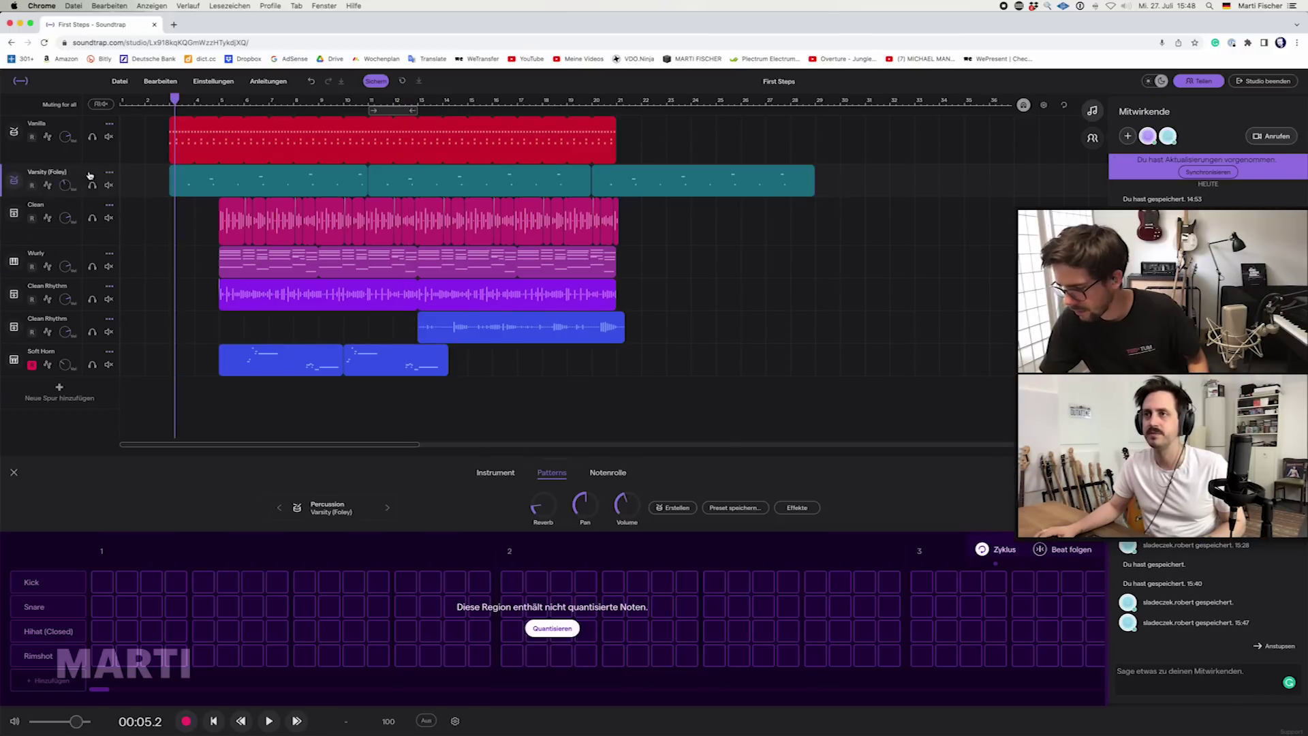
left_click(50, 157)
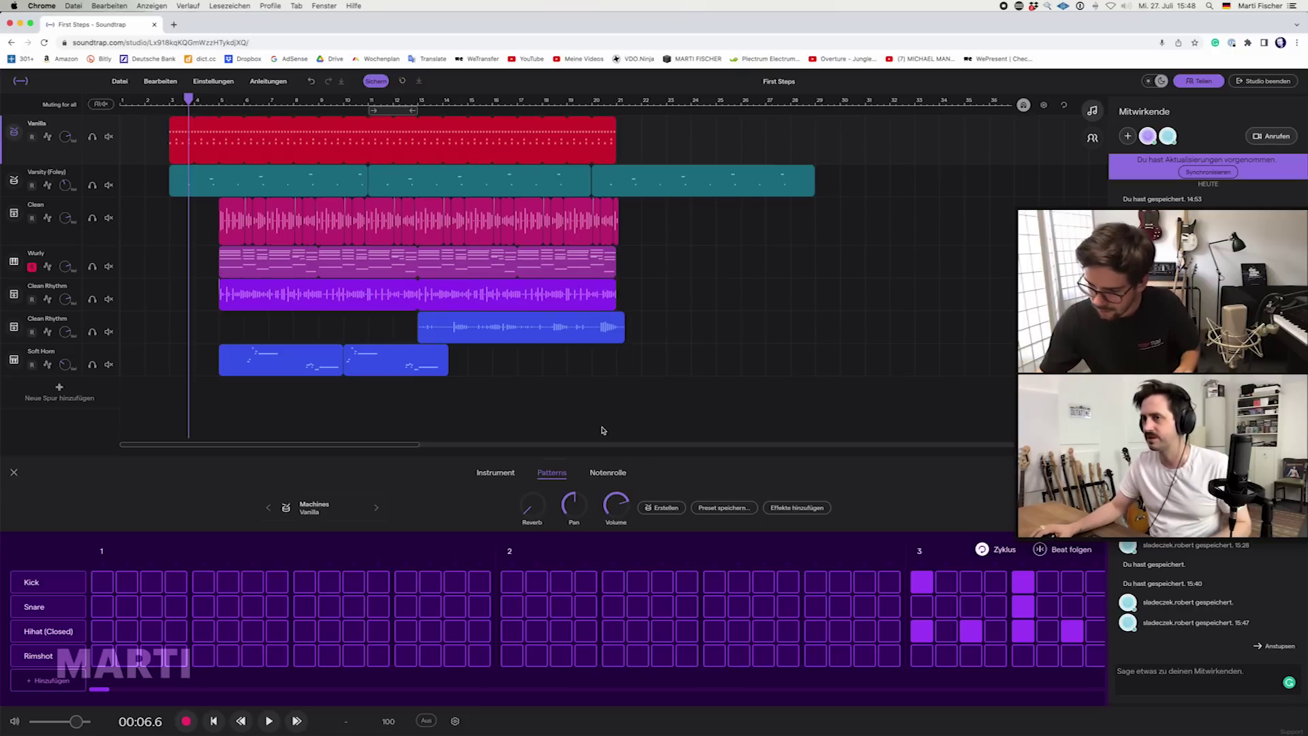
left_click(435, 356)
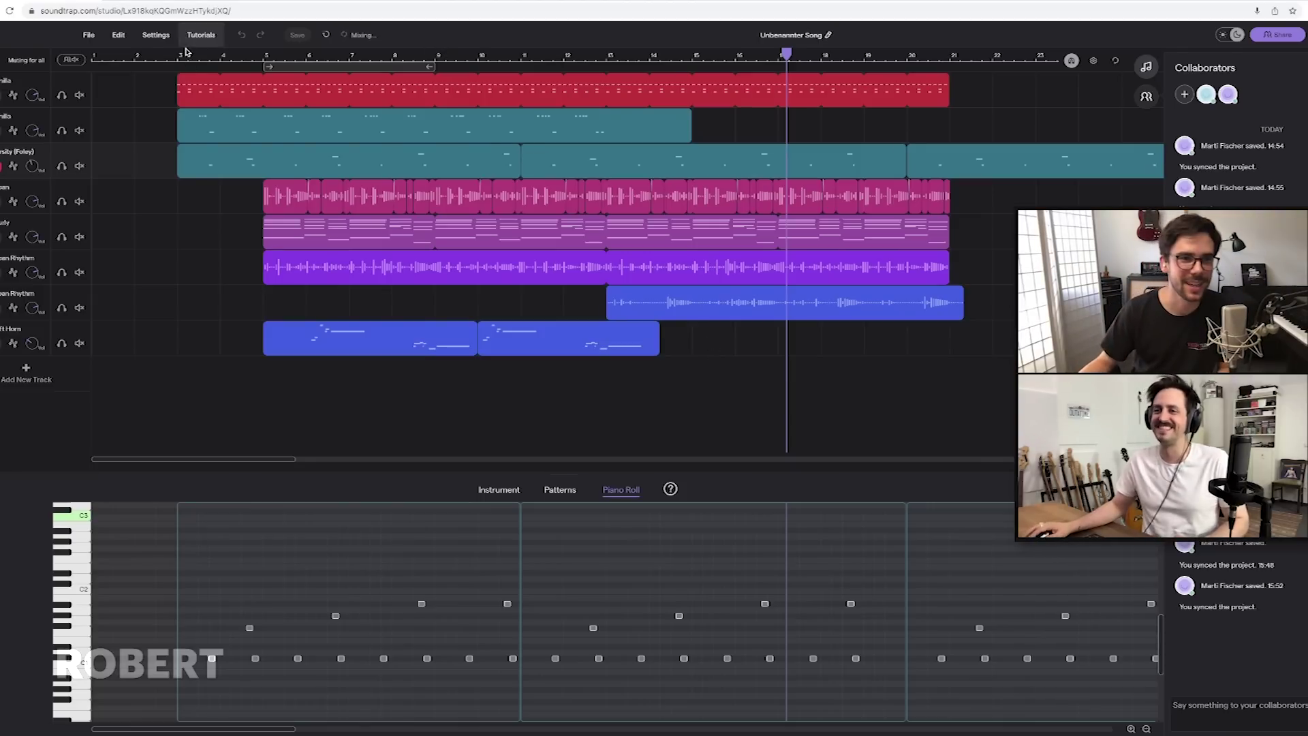
Play the song from bar 3 to review the whole arrangement
left_click(189, 56)
left_click_drag(189, 56, 177, 56)
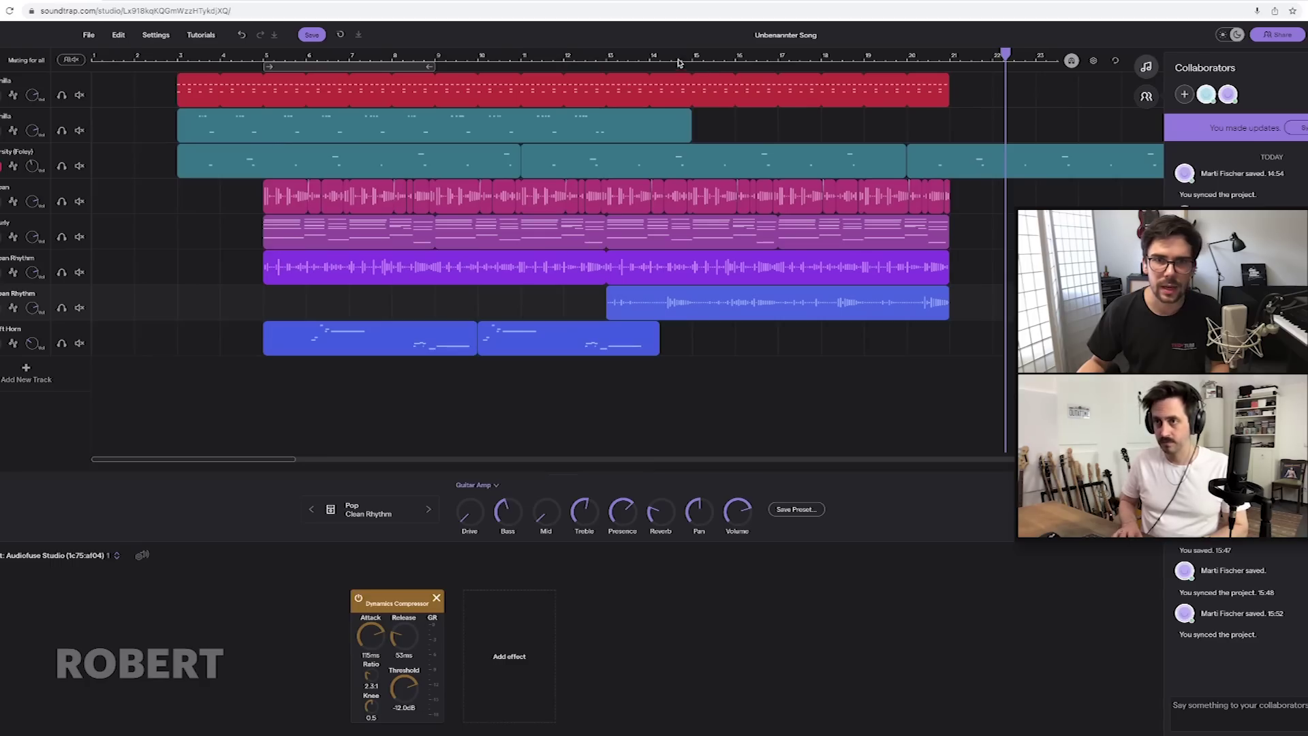
key("space")
left_click(480, 79)
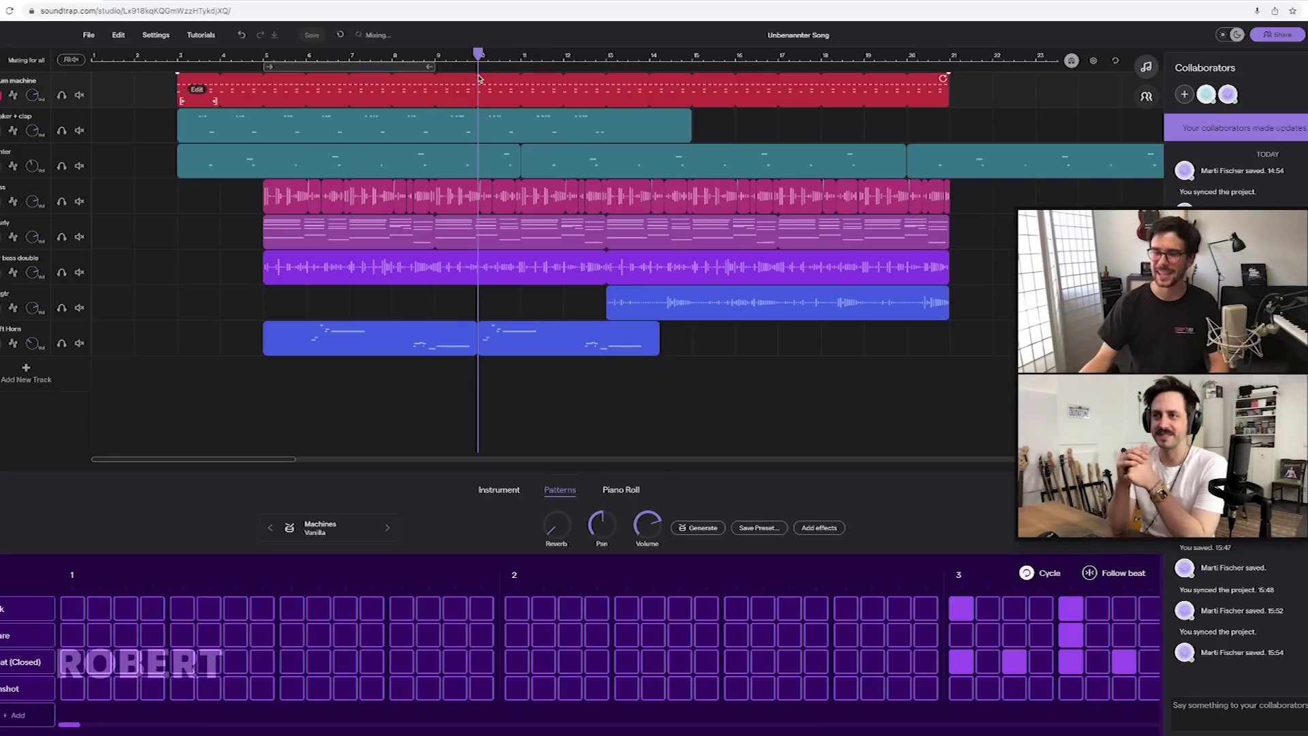
left_click(422, 415)
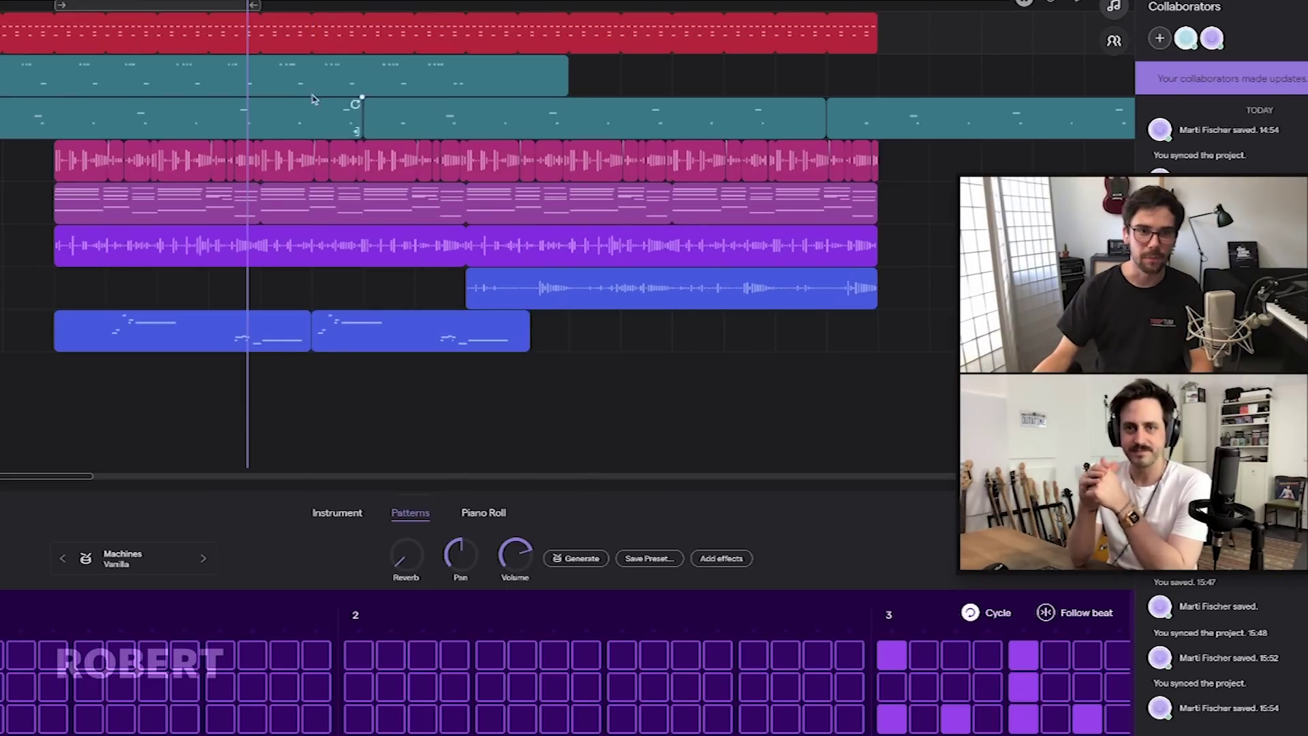